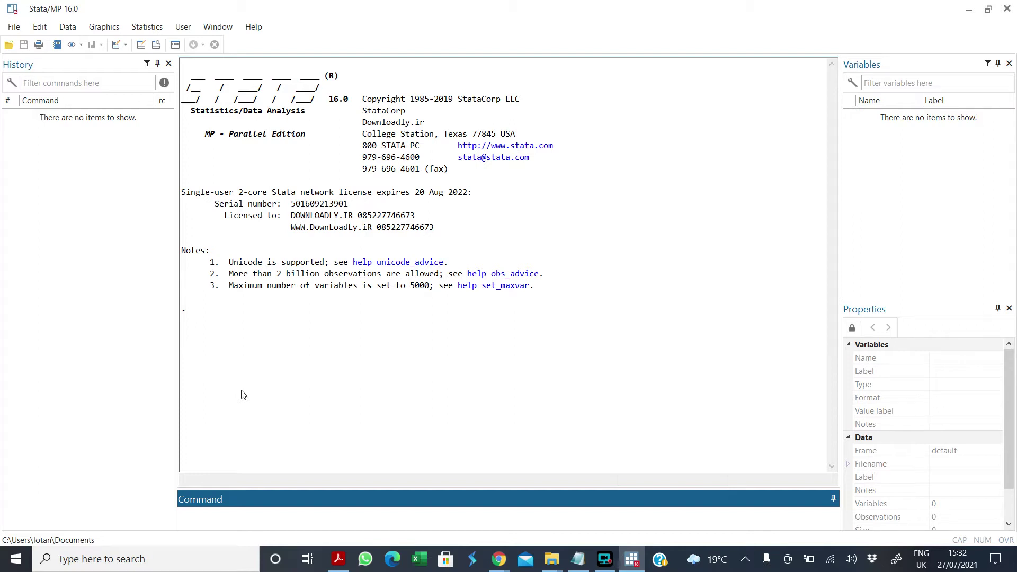
- Import india_logdif.csv as delimited text with variable-name case set to Preserve
left_click(14, 27)
mouse_move(112, 195)
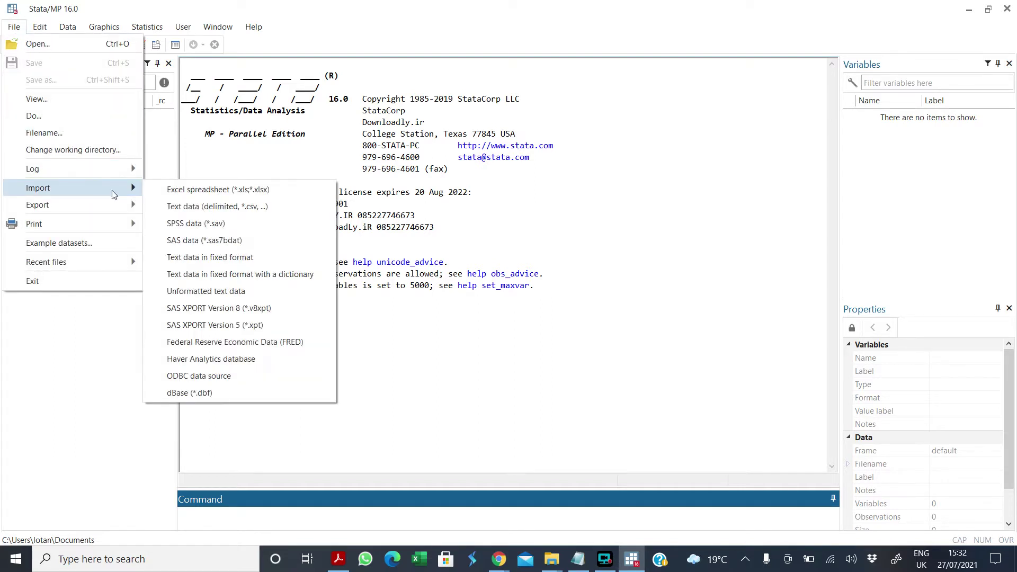
left_click(210, 207)
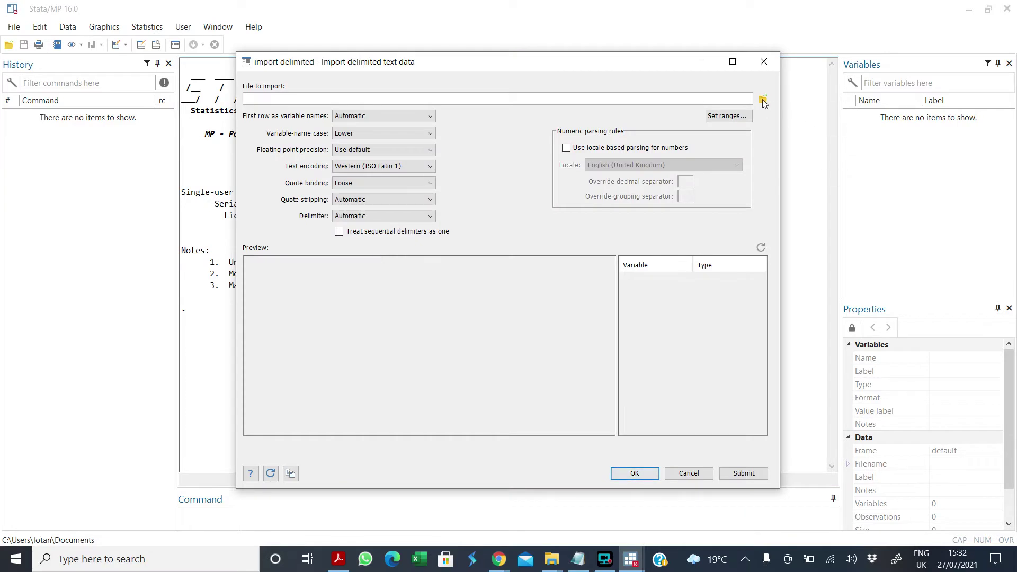
left_click(762, 99)
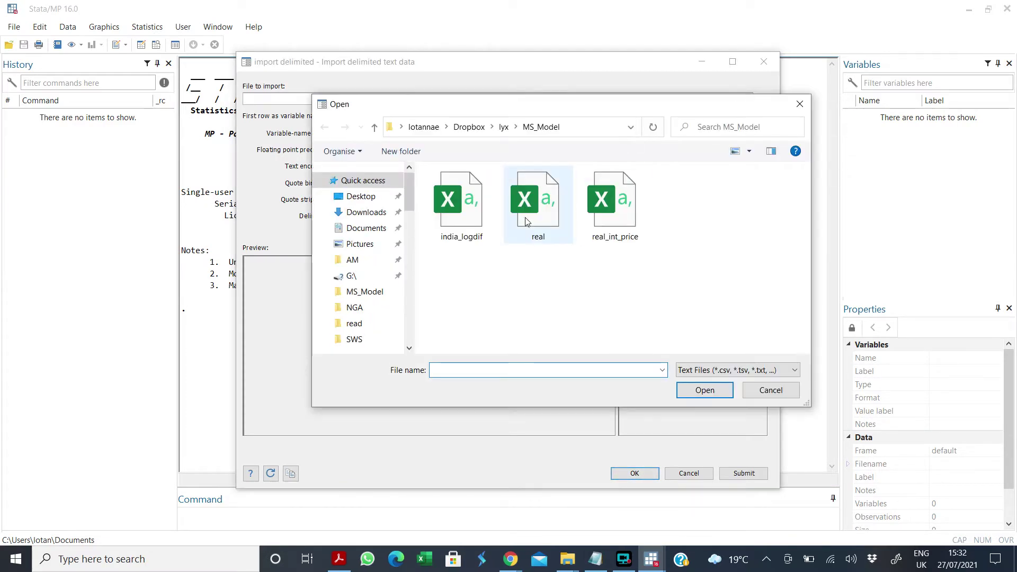
double_click(472, 210)
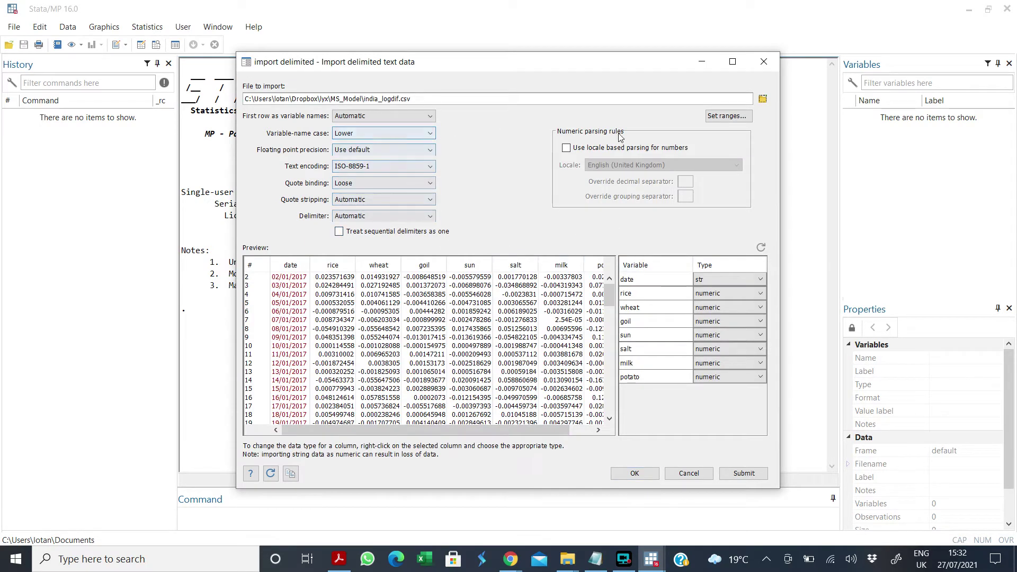
left_click(386, 133)
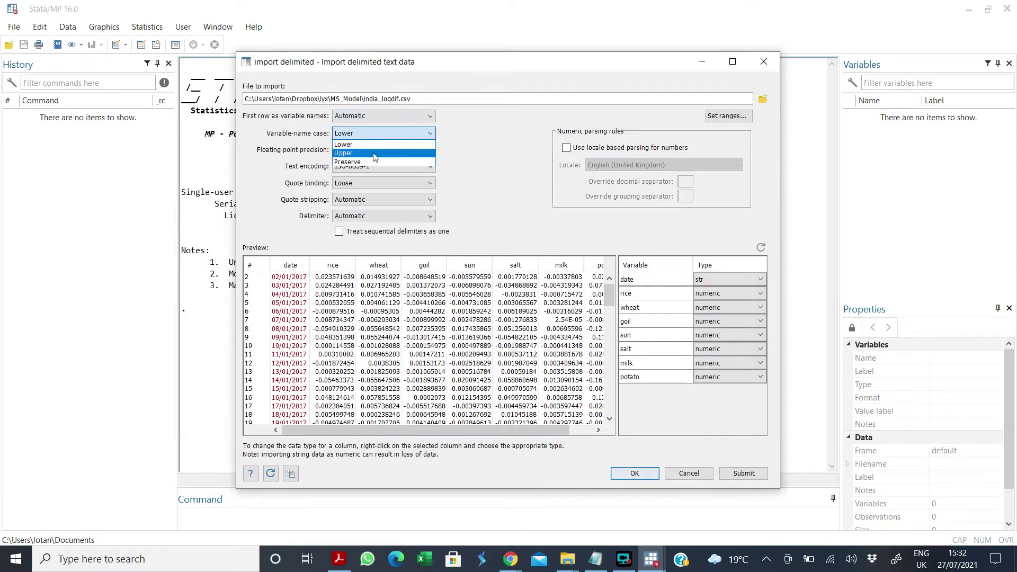
left_click(372, 159)
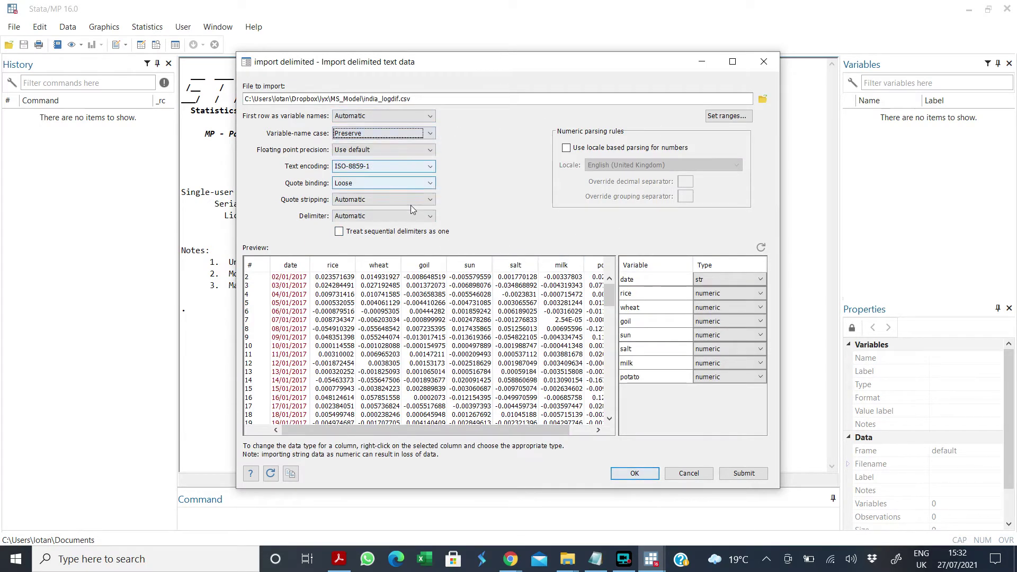
left_click(635, 473)
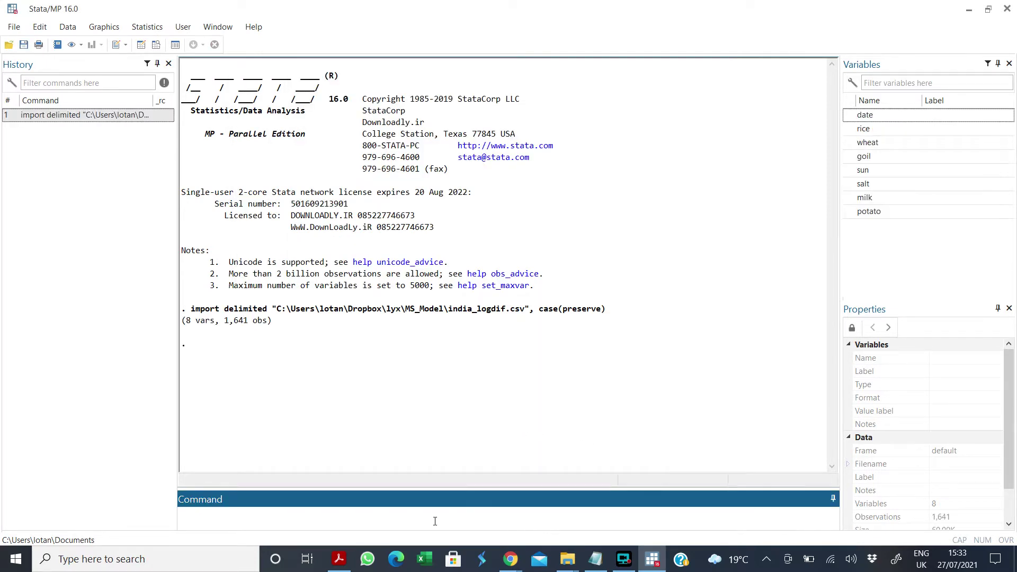
key("ctrl+8")
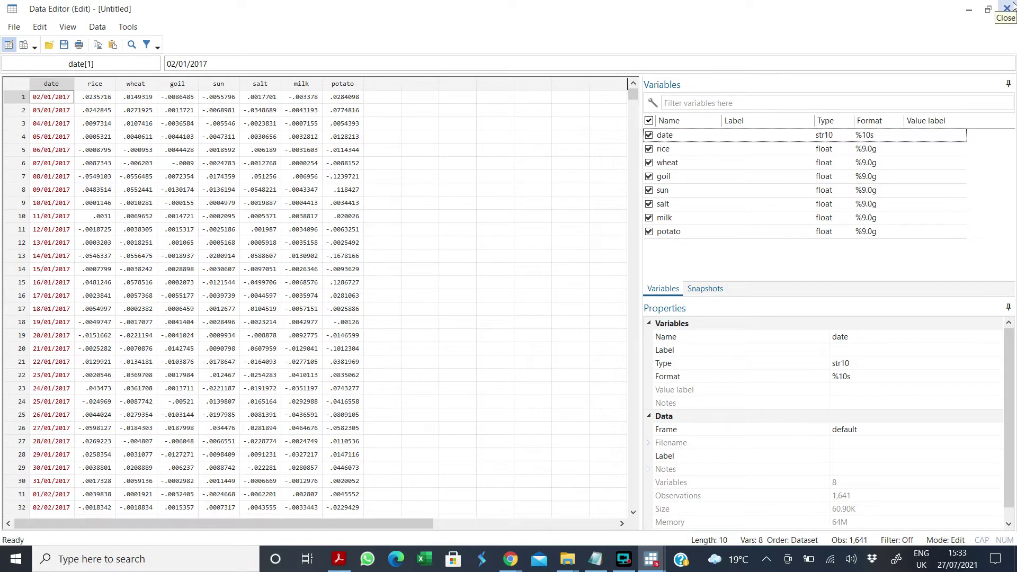
- Copy generate tempdate = date(date, "DMY") from Notepad into Stata and run it
left_click(1007, 7)
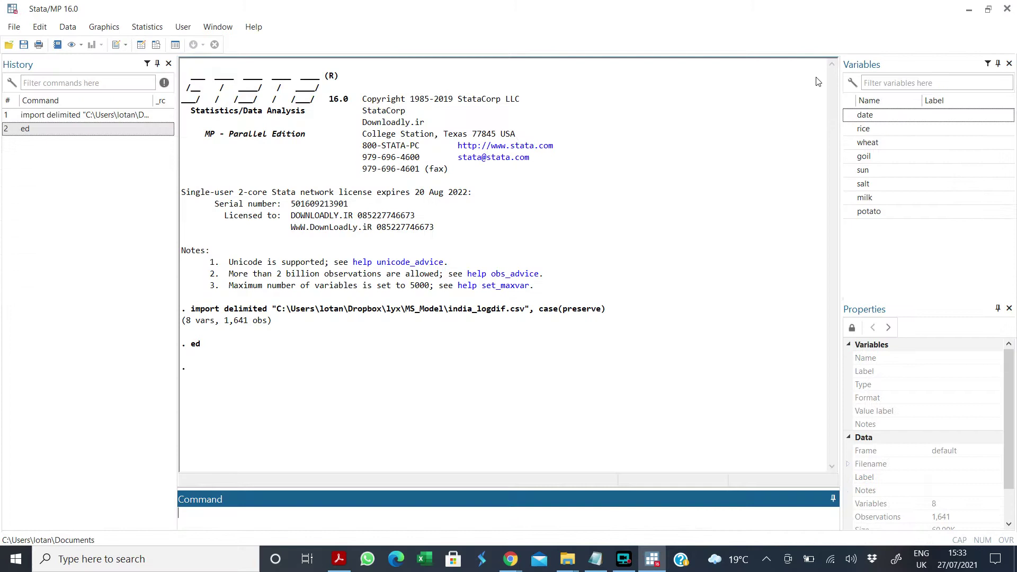
left_click(594, 566)
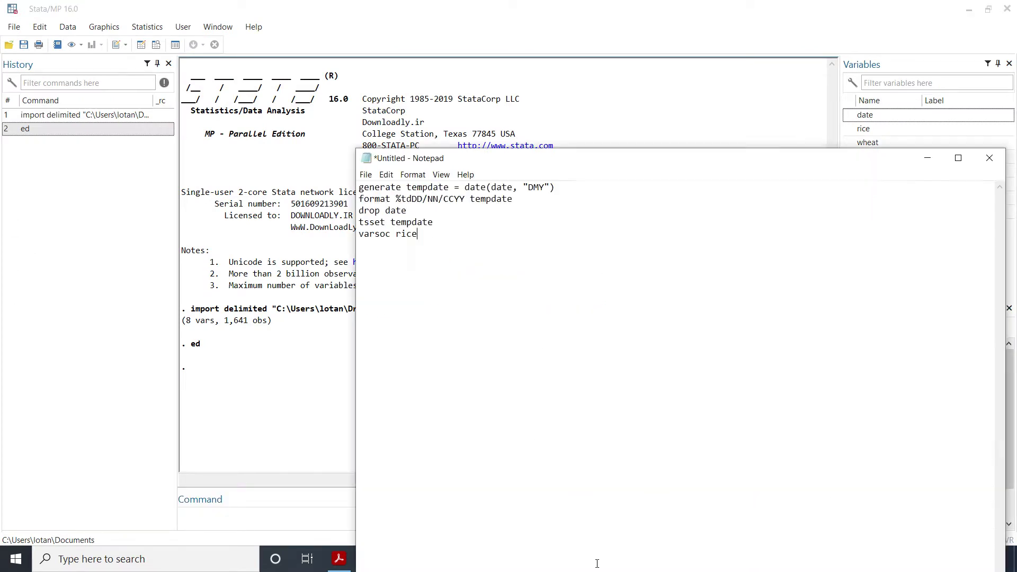
left_click_drag(558, 192, 349, 184)
key("ctrl+c")
left_click(210, 504)
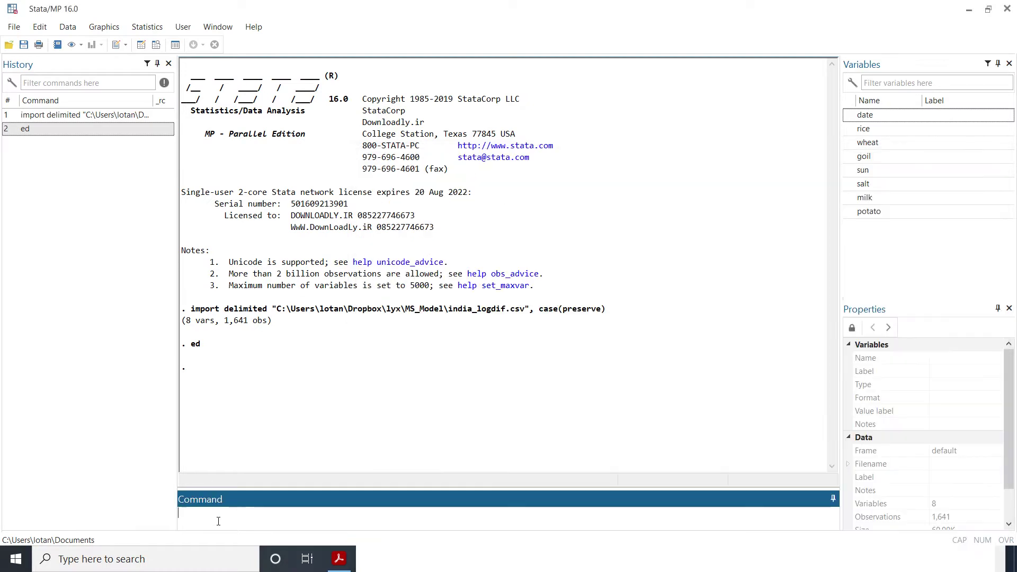
key("ctrl+v")
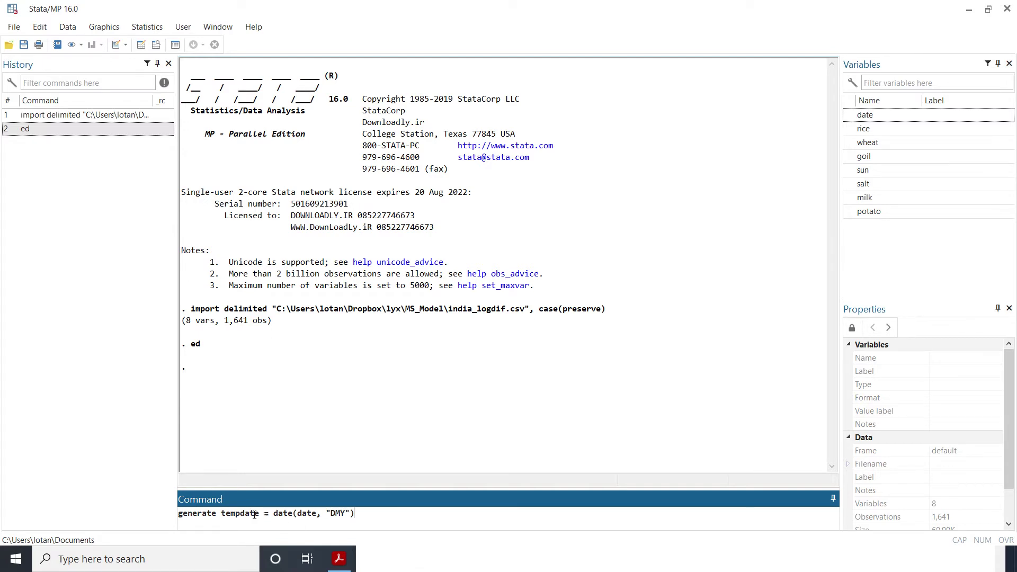
left_click_drag(259, 514, 220, 513)
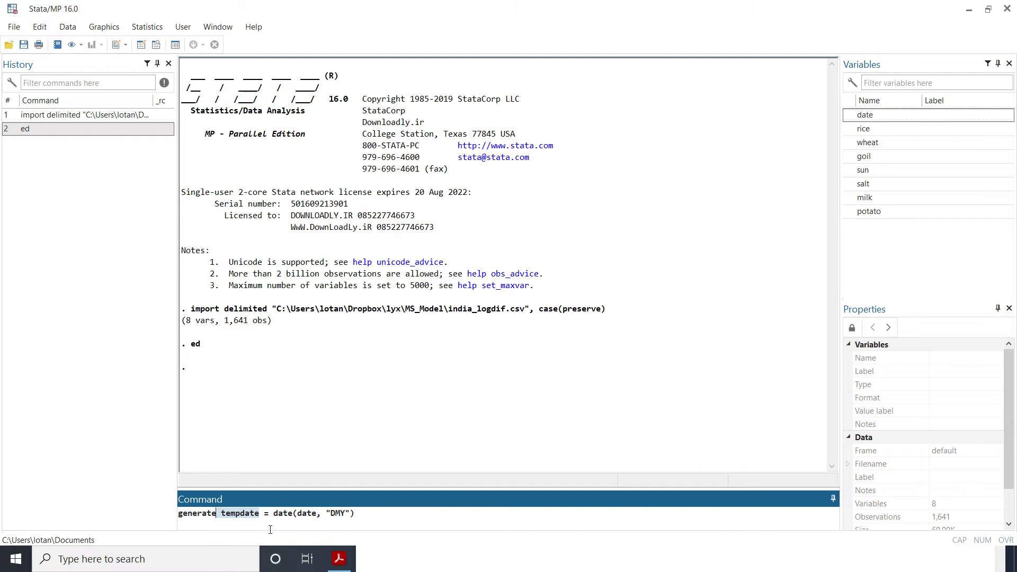
left_click(282, 513)
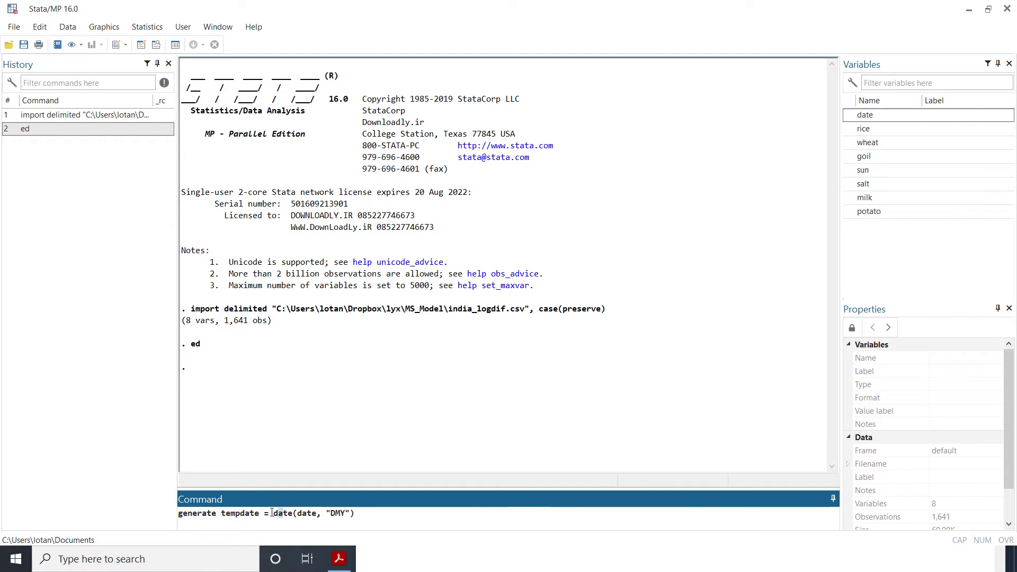
left_click_drag(274, 513, 293, 517)
double_click(308, 514)
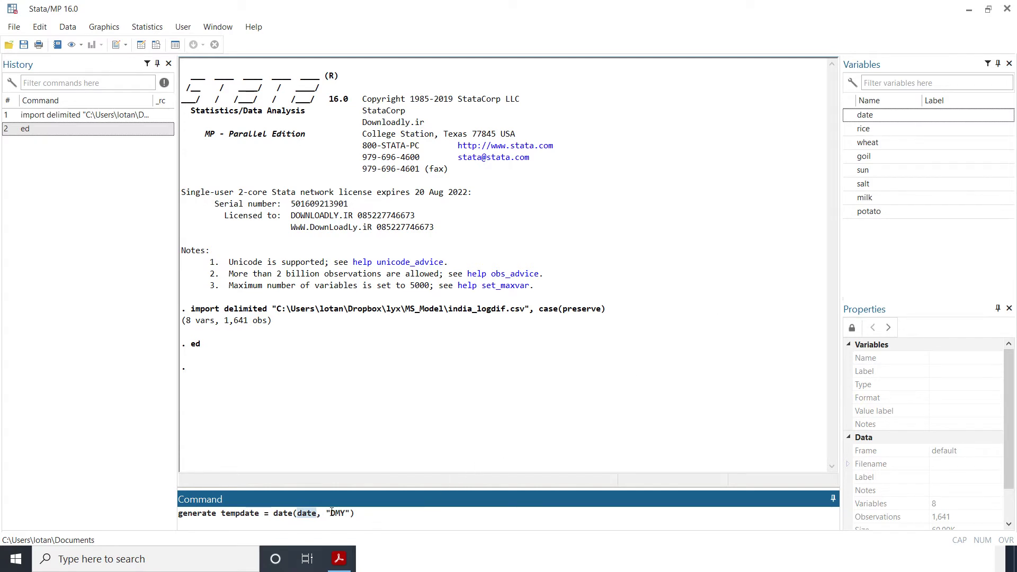
left_click(331, 513)
key("Return")
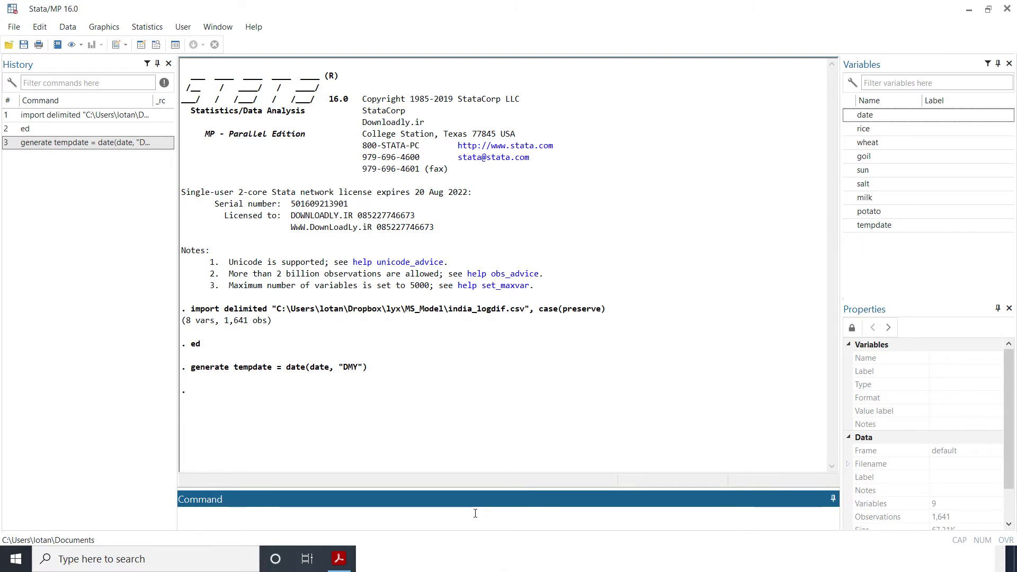
type("empd")
key("Return")
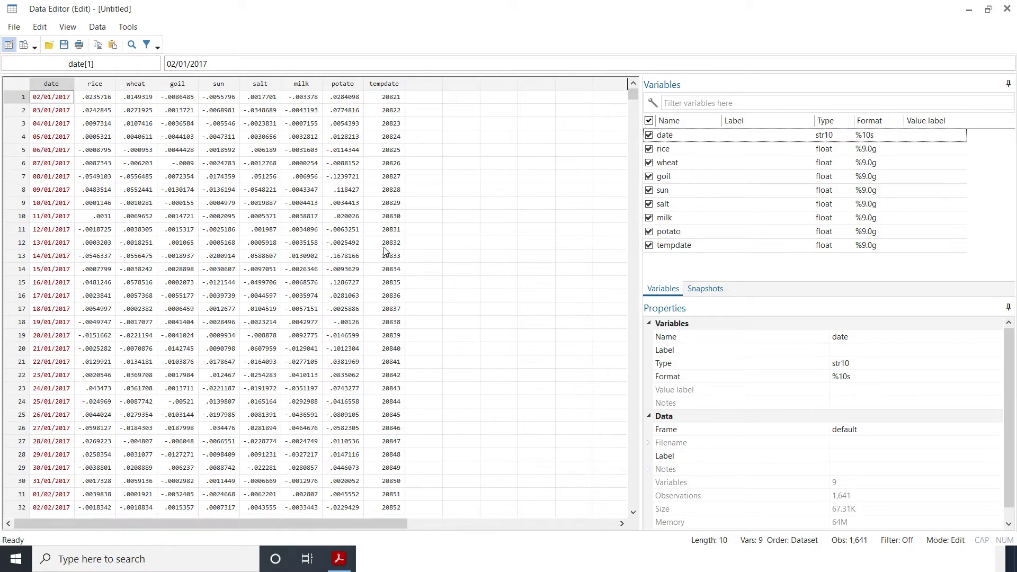
left_click(1007, 8)
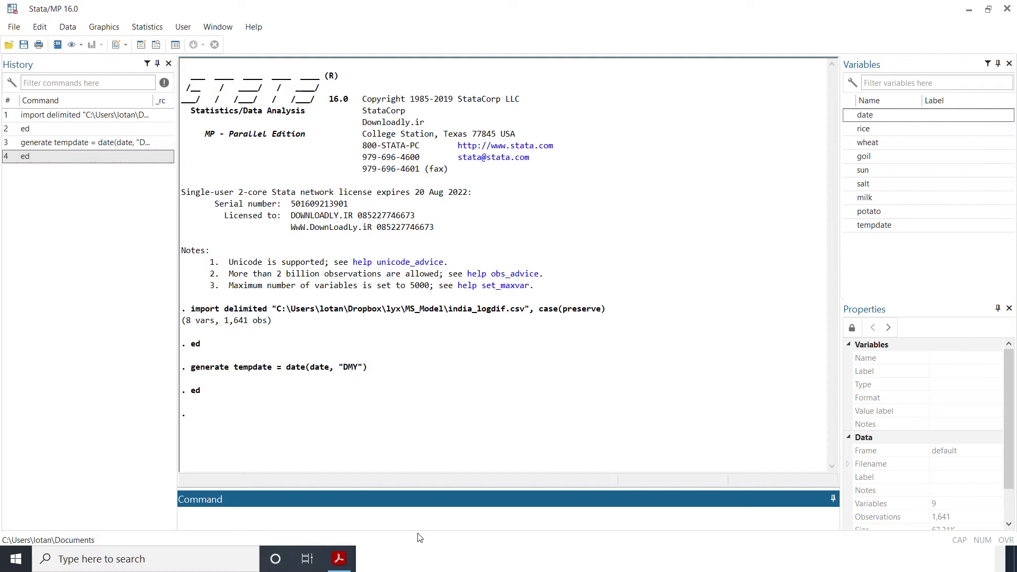
key("ctrl+3")
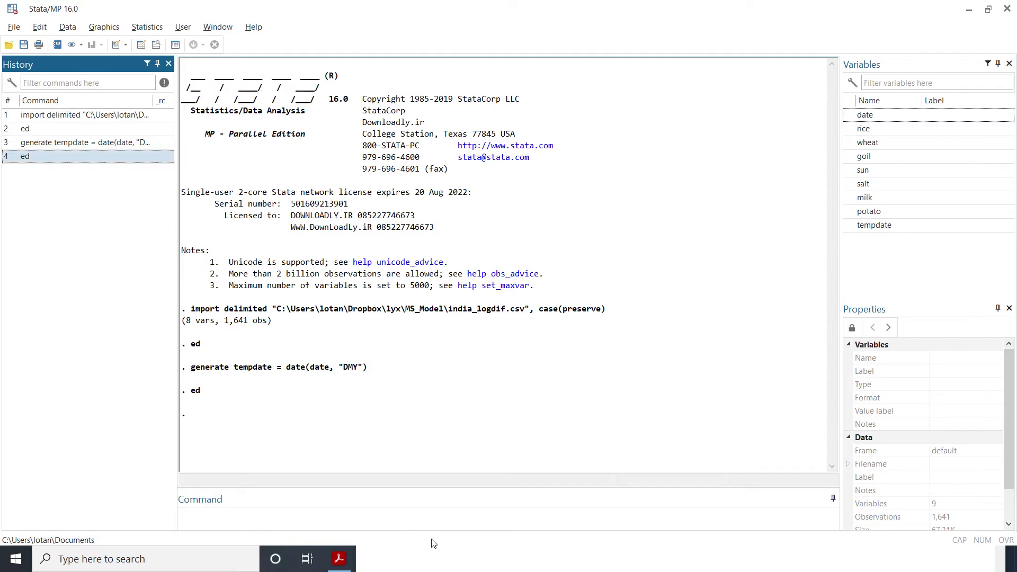
- Copy the format %tdDD/NN/CCYY tempdate line from Notepad into Stata's Command box
key("alt+Tab")
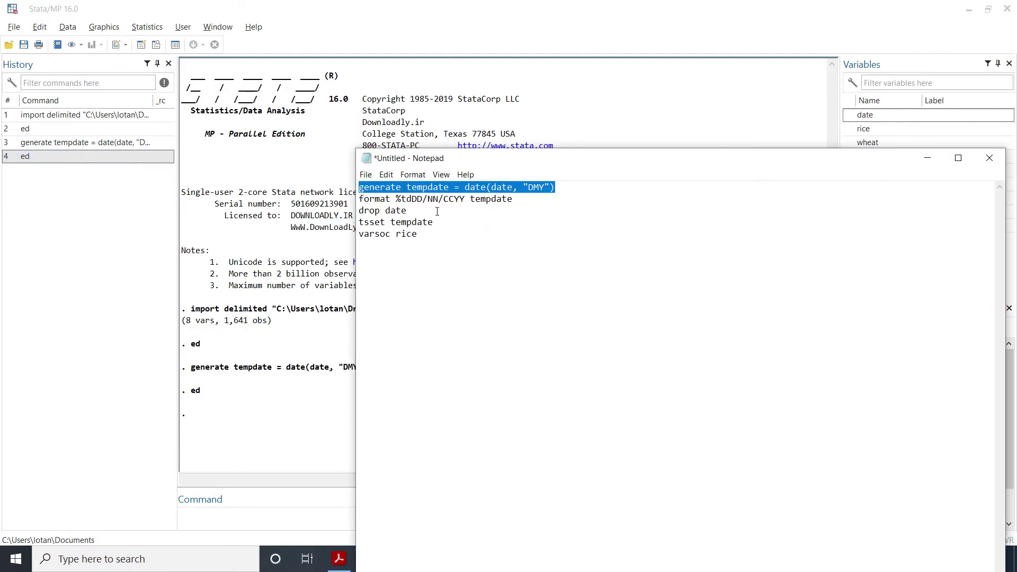
double_click(443, 200)
double_click(406, 233)
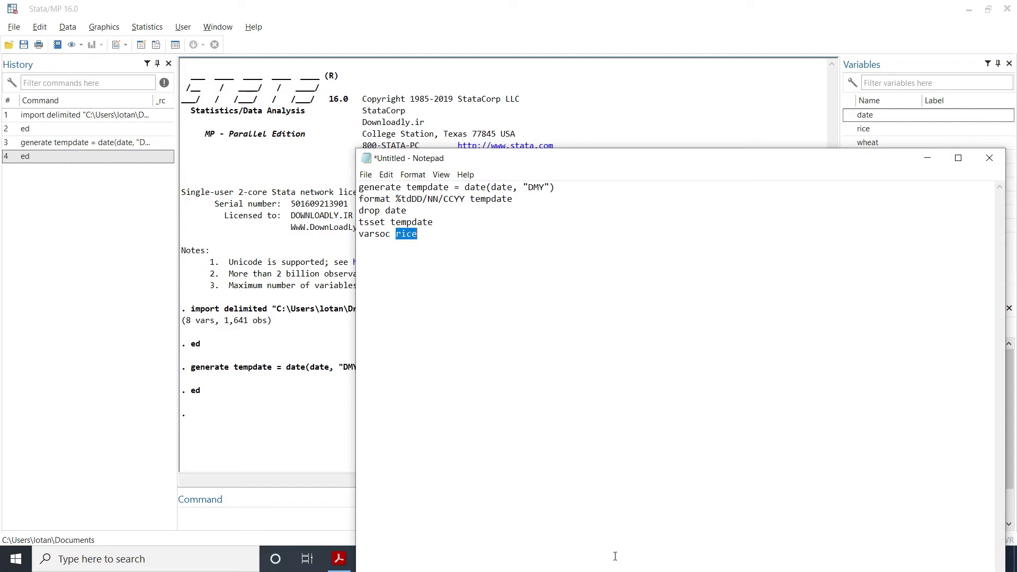
left_click(412, 198)
double_click(411, 199)
left_click_drag(512, 205, 353, 197)
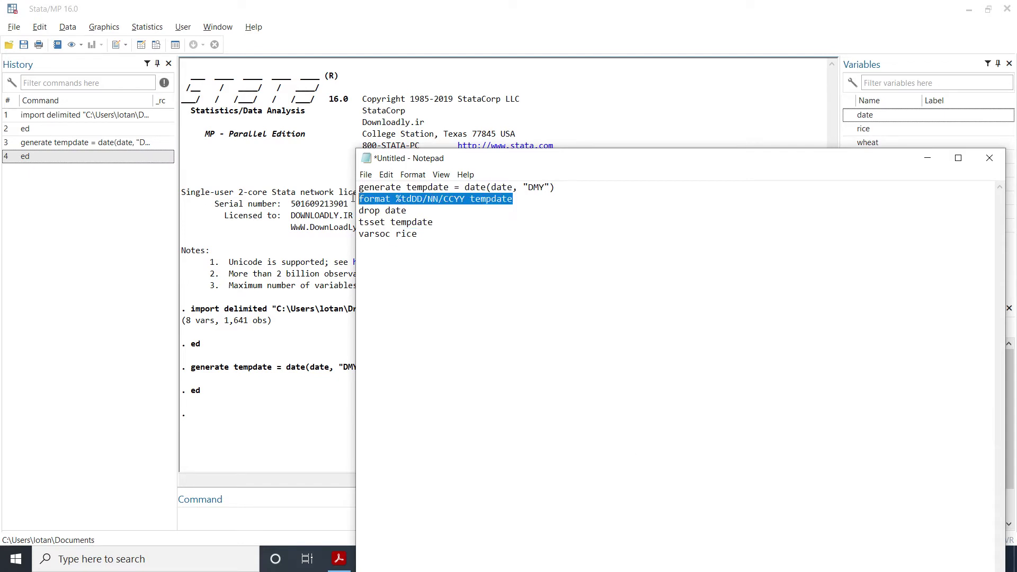
key("ctrl+c")
left_click(275, 517)
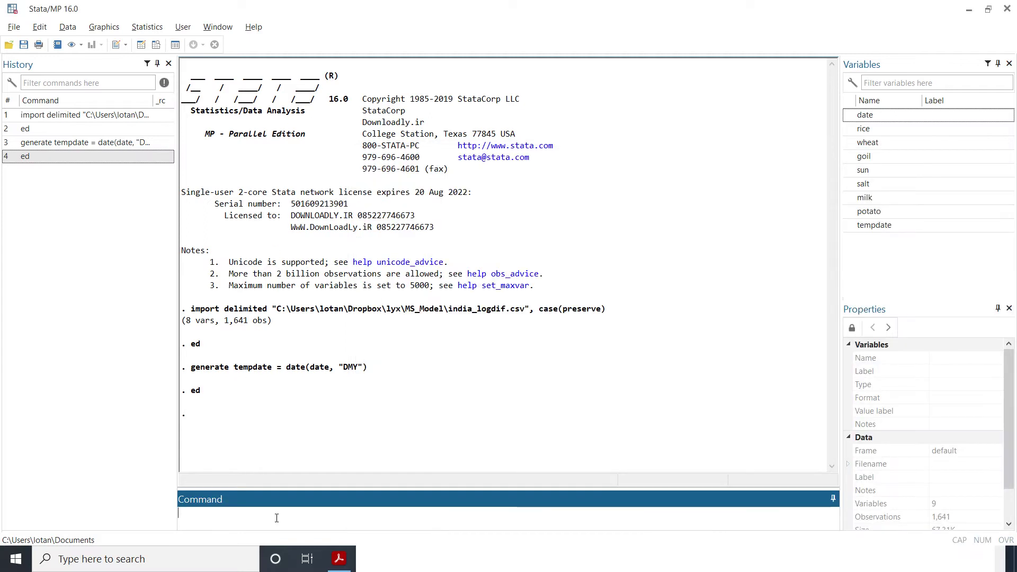
key("ctrl+v")
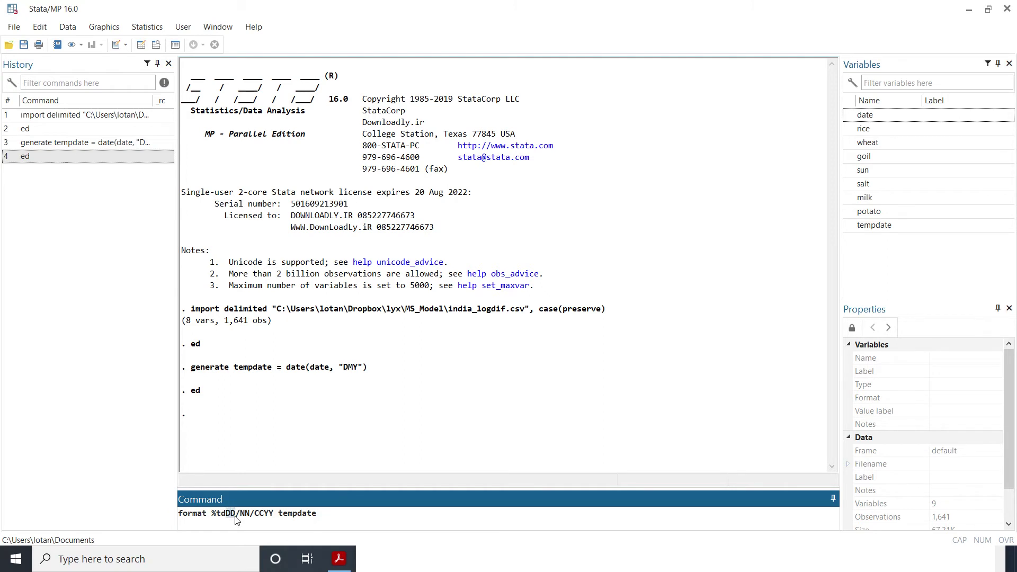
- Run the format command on tempdate and open the Data Editor to check the dates
left_click_drag(239, 512, 250, 513)
left_click(257, 511)
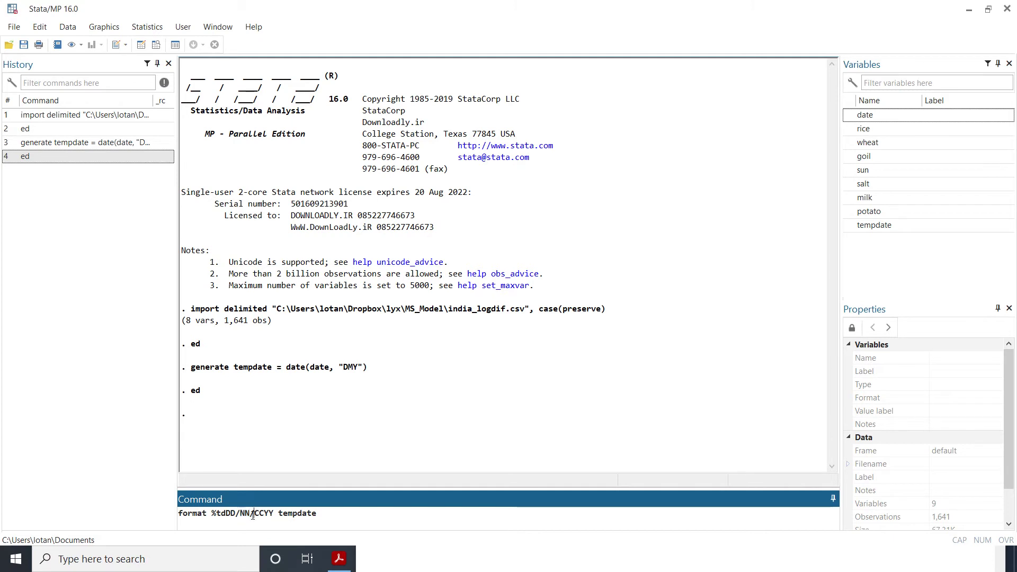
mouse_move(264, 513)
left_mouse_down()
mouse_move(272, 512)
mouse_move(254, 515)
left_mouse_up()
left_click(345, 513)
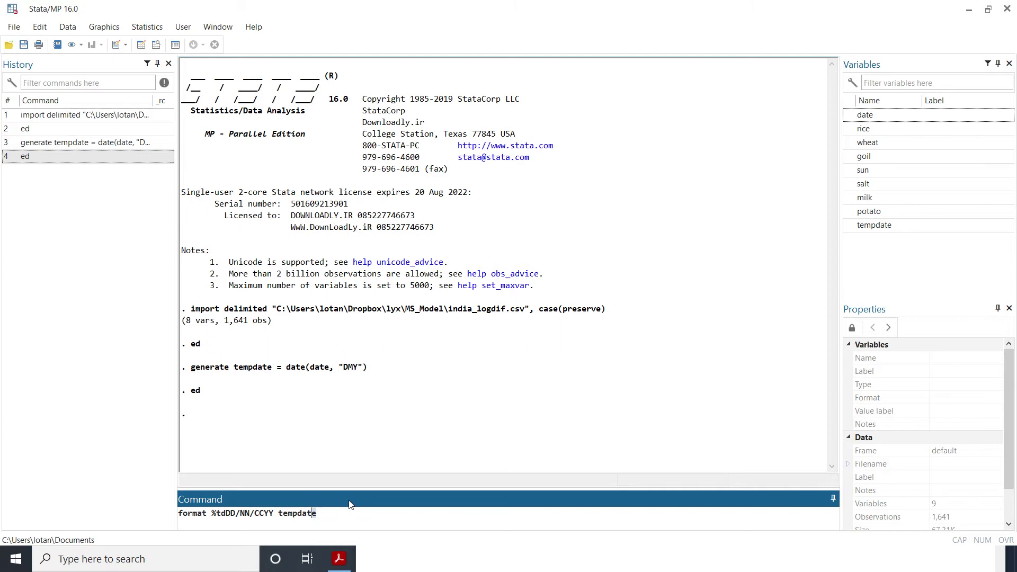
key("shift+Left")
key("shift+Left")
key("shift+Left")
key("shift+Left")
key("shift+Left")
key("shift+Left")
key("shift+Left")
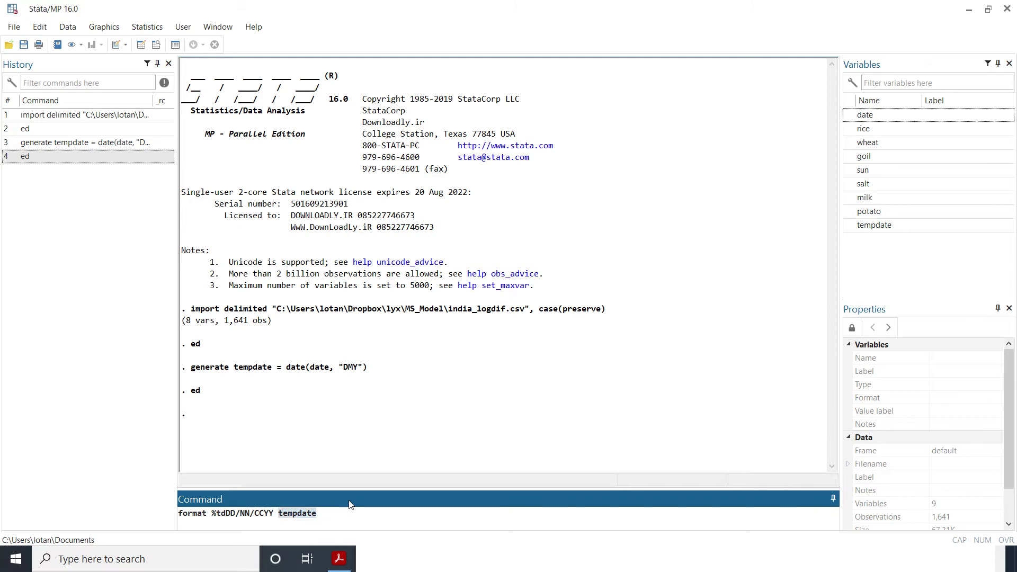
key("End")
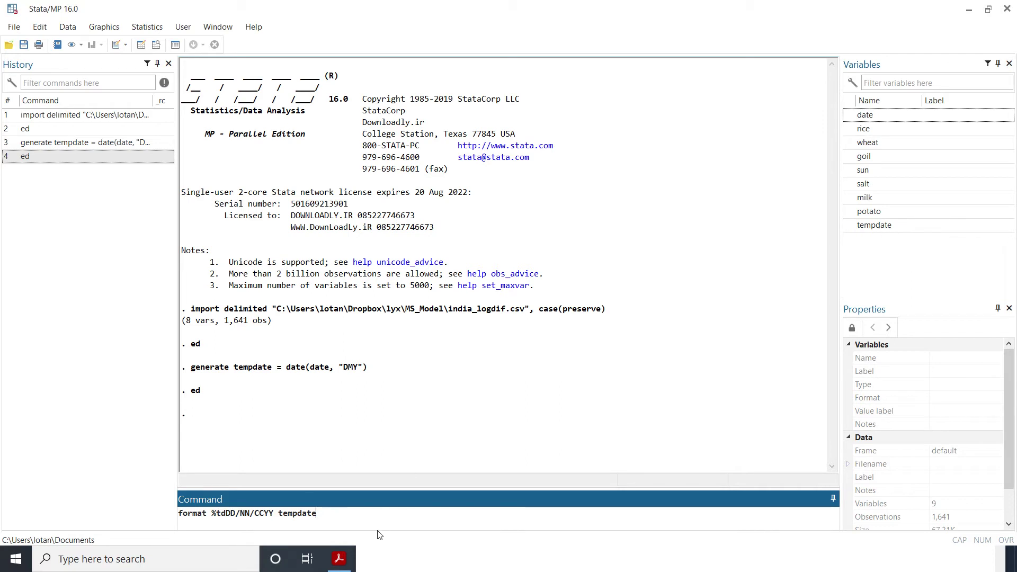
key("Return")
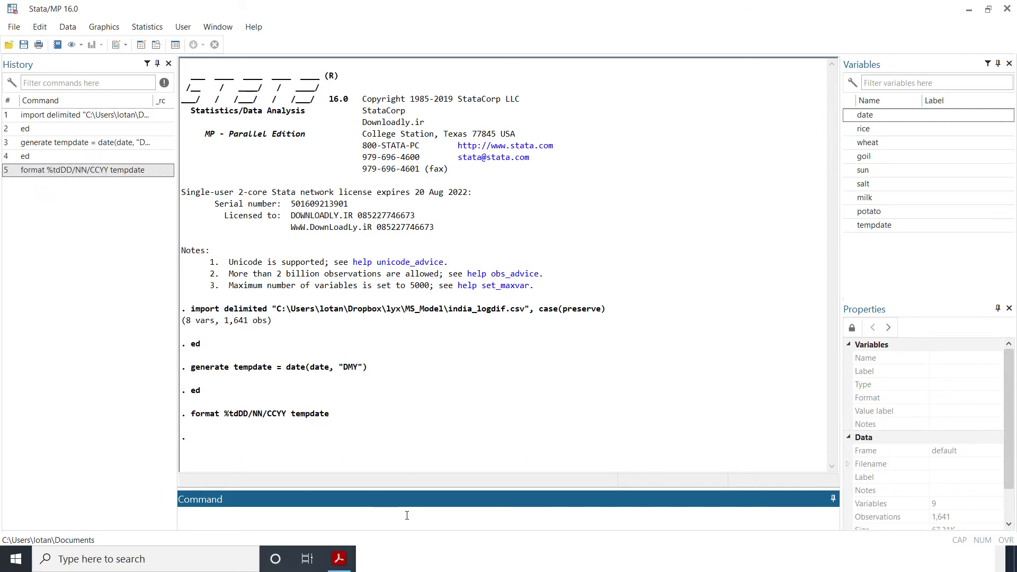
type("empd")
key("Return")
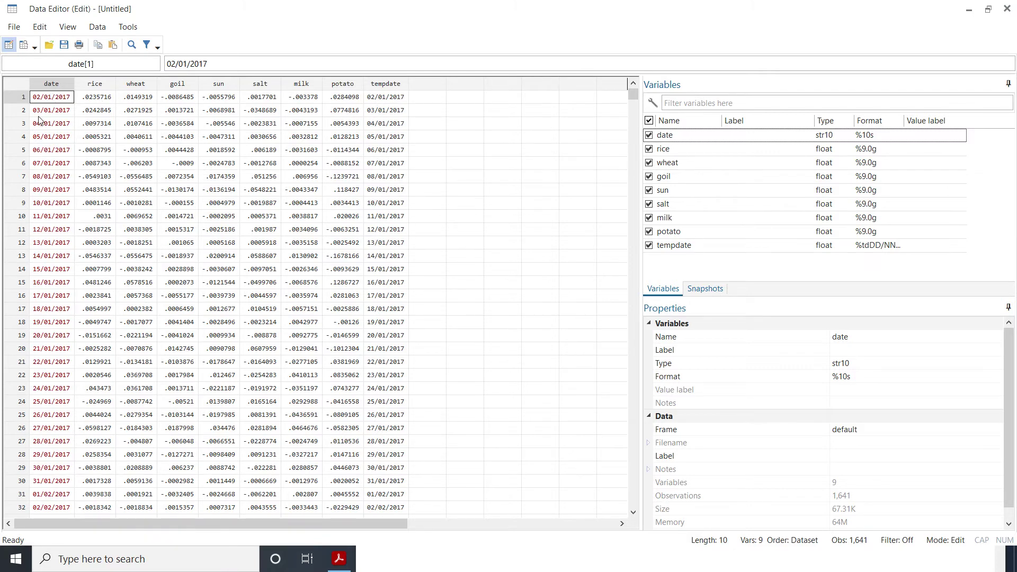
- Close the Data Editor and drop the original string variable date
left_click(1007, 9)
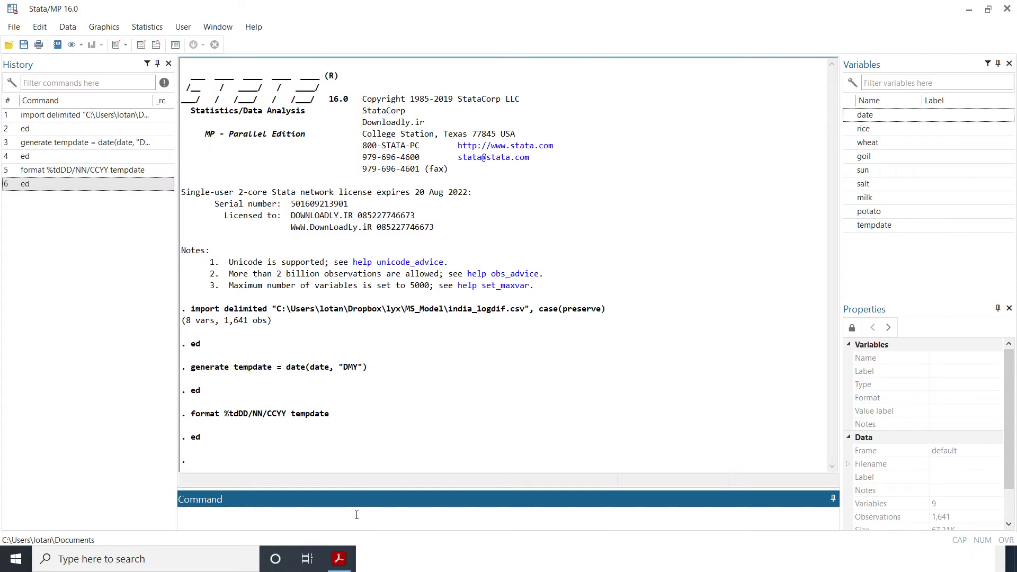
type("drop date")
key("Return")
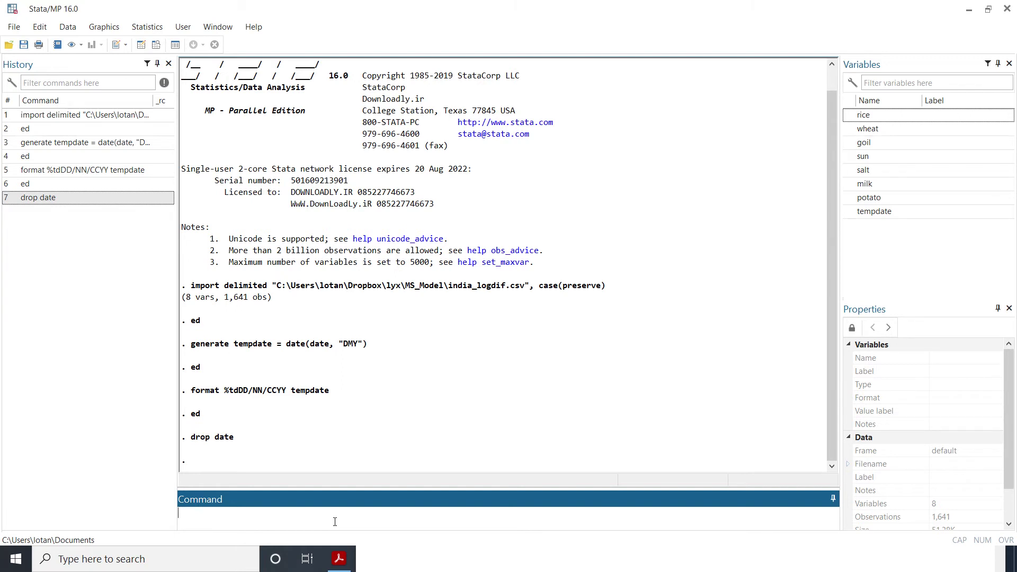
- Try varsoc rice, which fails with error r(111), then tsset tempdate as the time variable
type("varsoc")
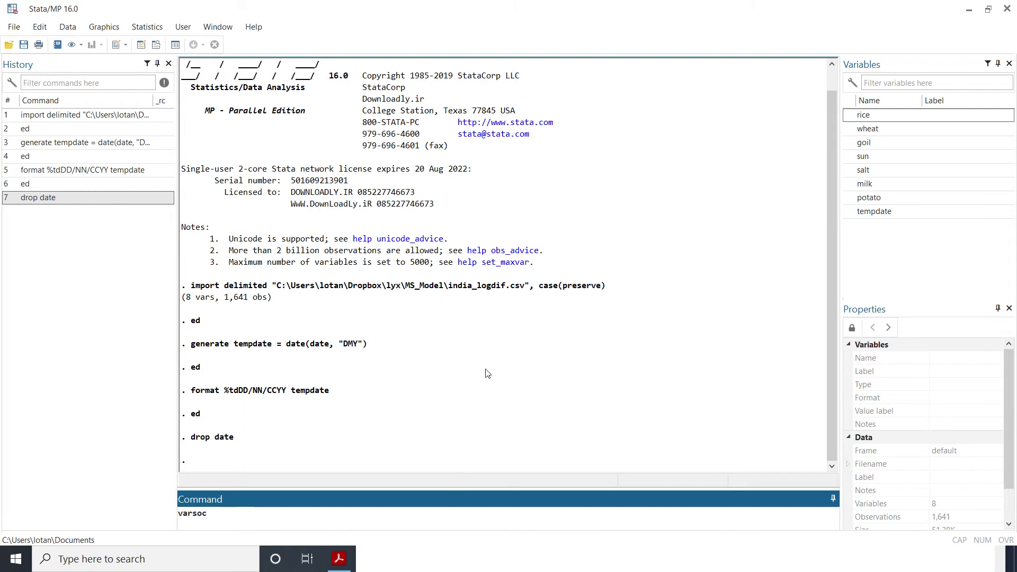
double_click(866, 116)
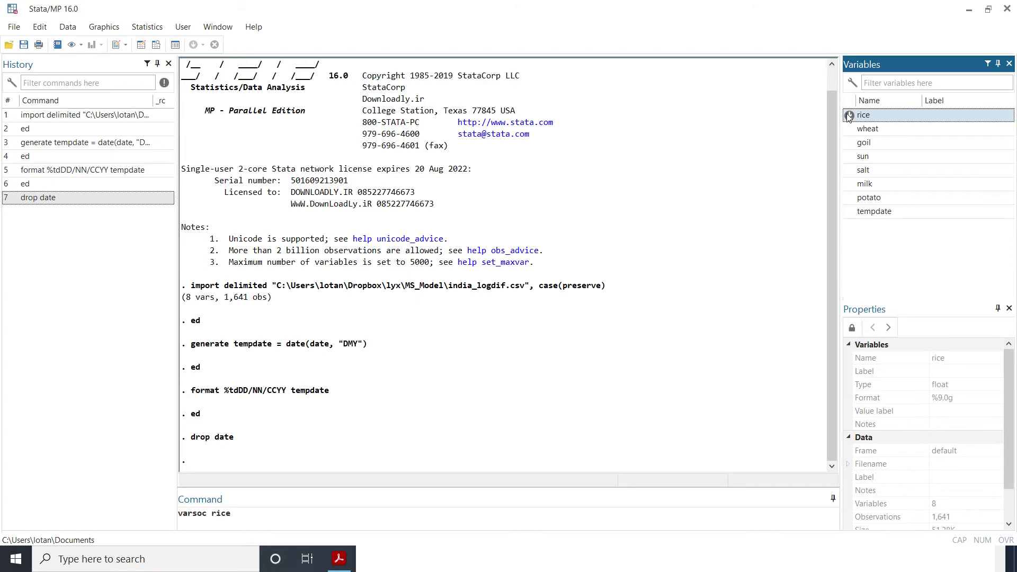
left_click(274, 520)
key("Return")
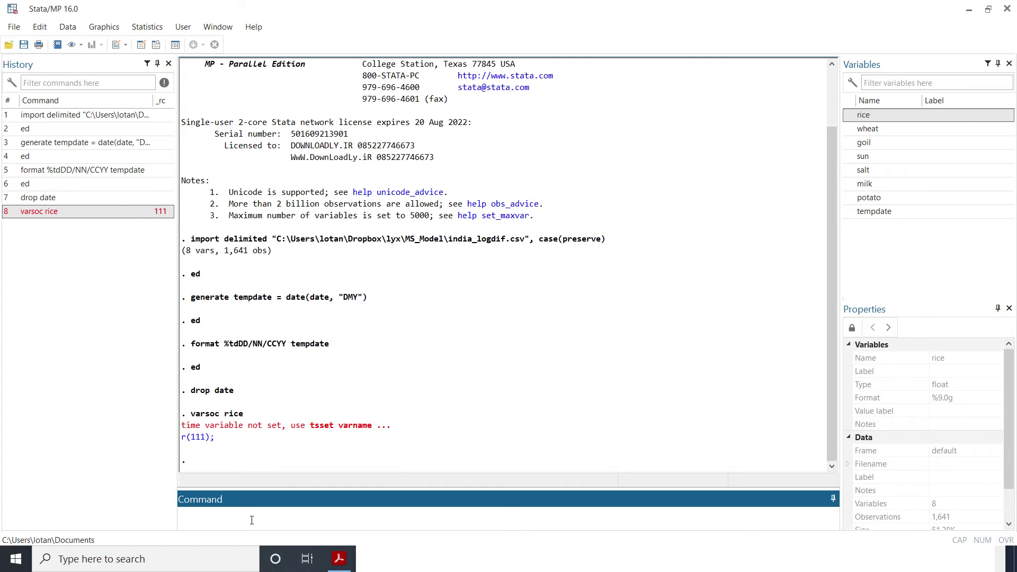
type("t")
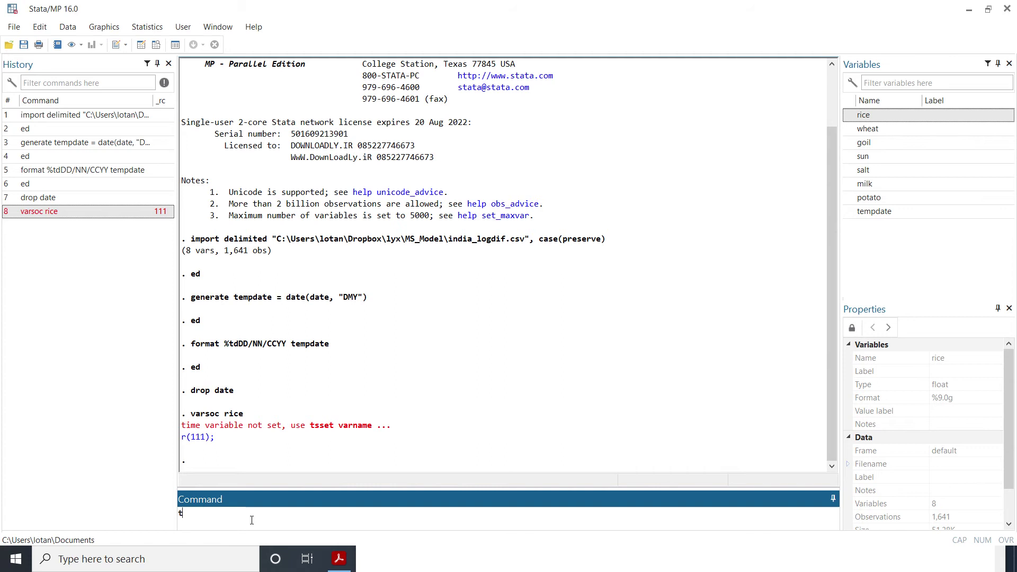
type("sset")
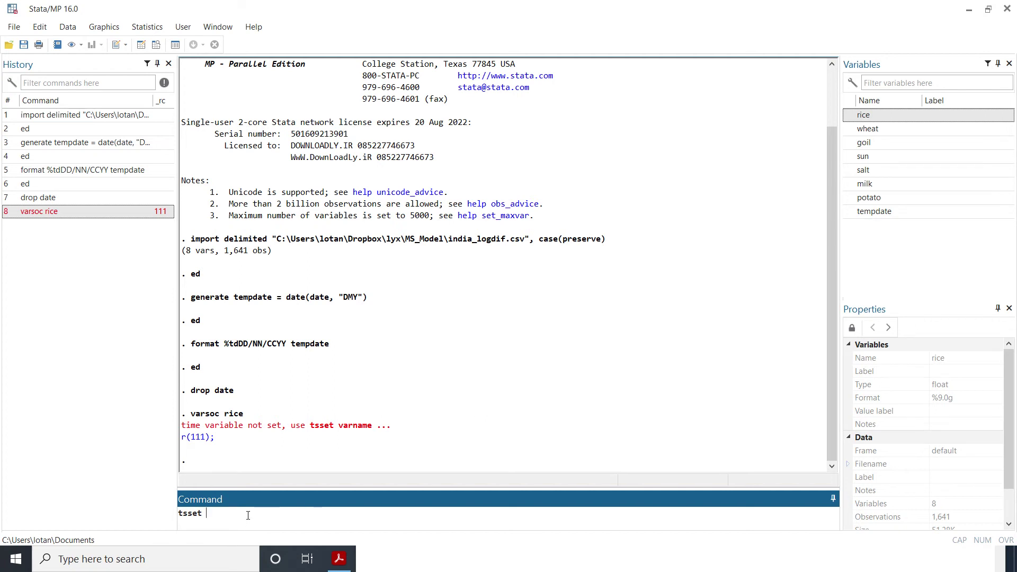
type(" temdate")
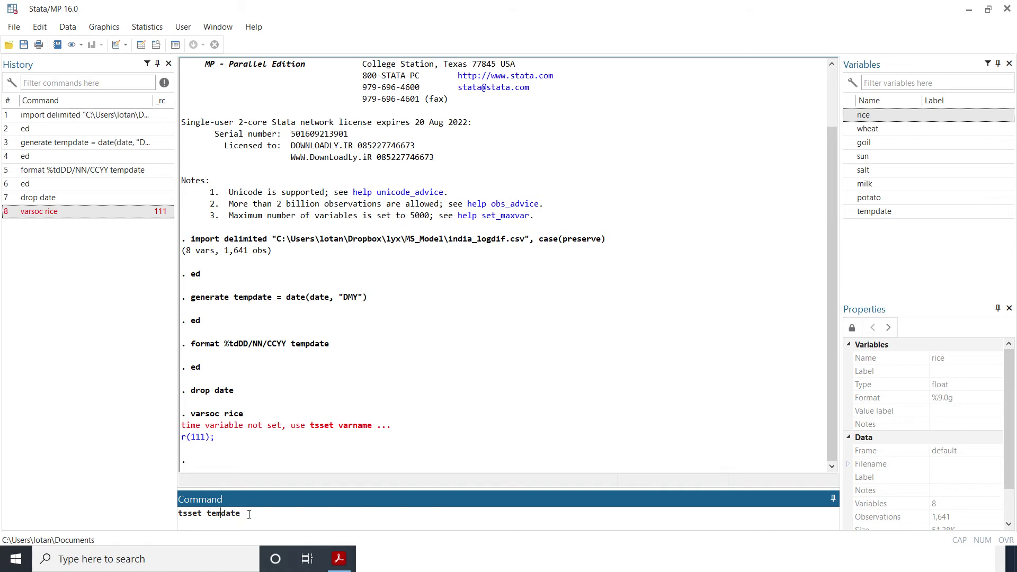
type("p")
key("Return")
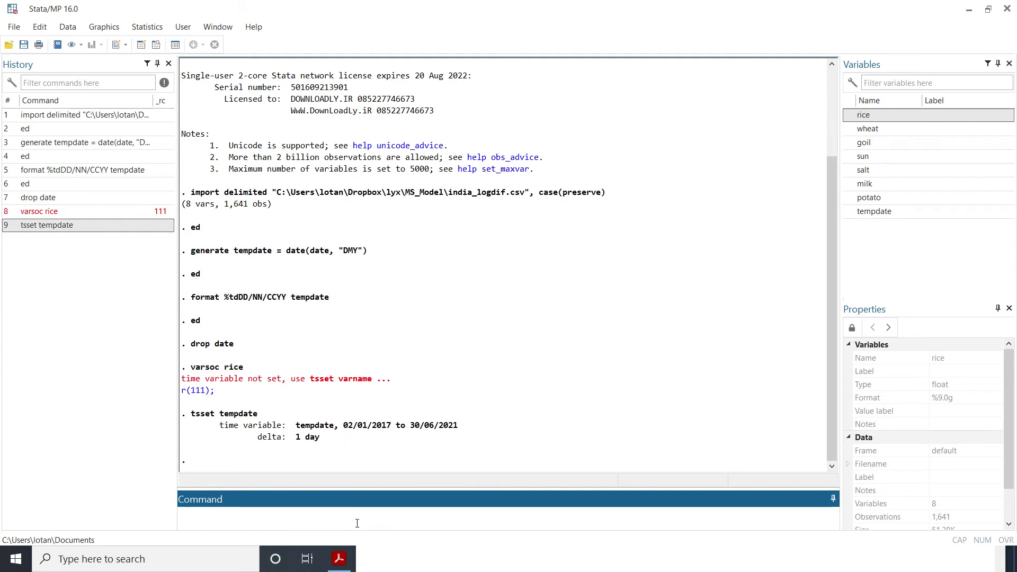
- Run varsoc rice to get lag-selection criteria for lags 0 to 4, then recall the command
type("varcs")
key("BackSpace")
key("BackSpace")
type("soc rice")
key("Return")
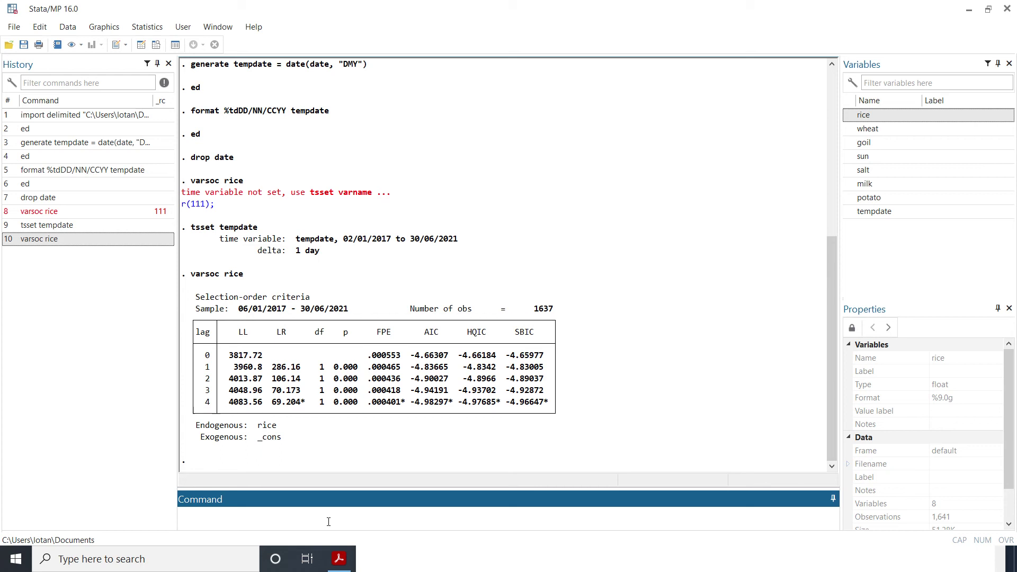
key("Page_Up")
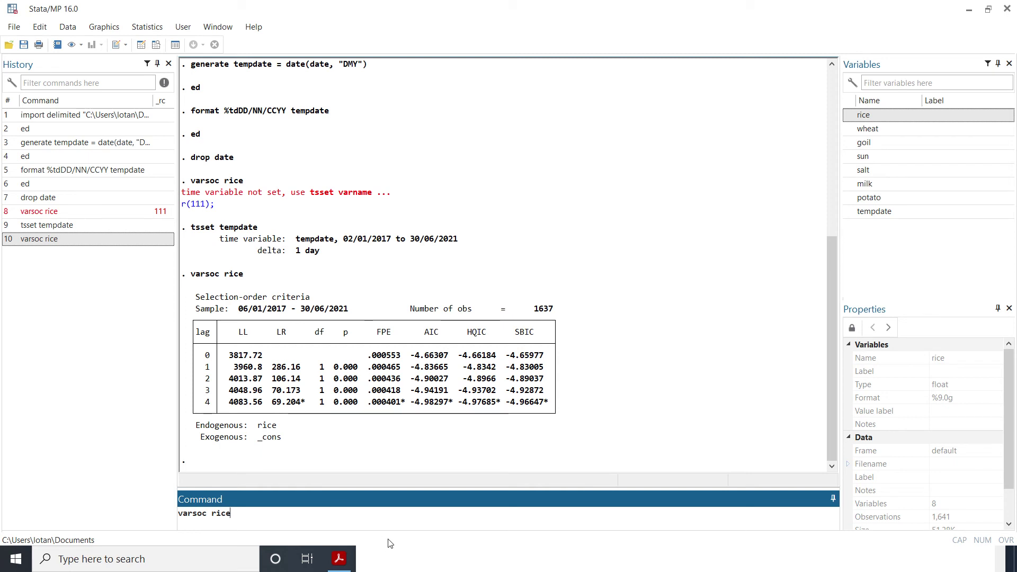
- Run varsoc rice, maxlag(14) to compare lag orders up to 14
type(", max")
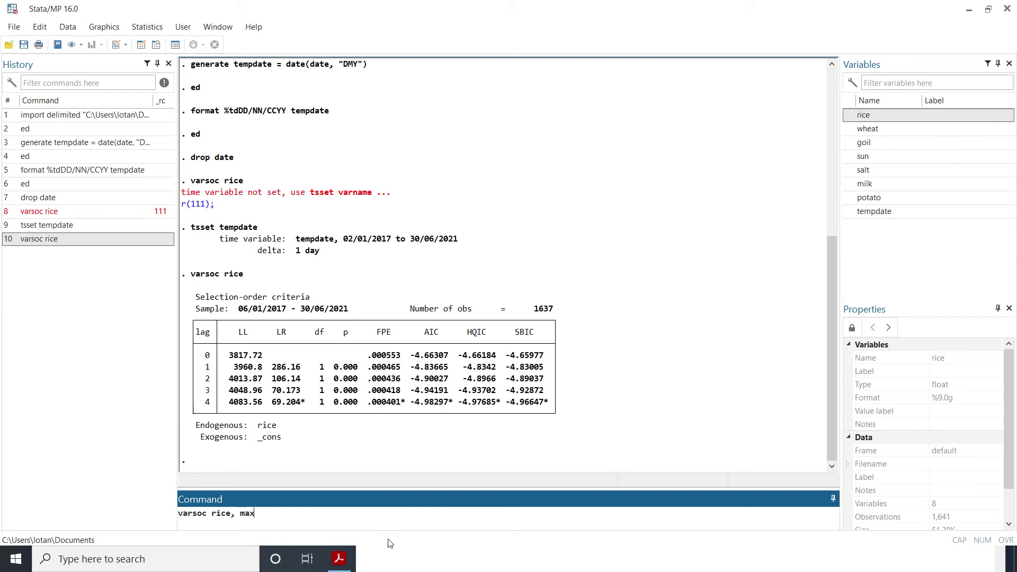
type("lag")
type("()")
type("14")
key("Return")
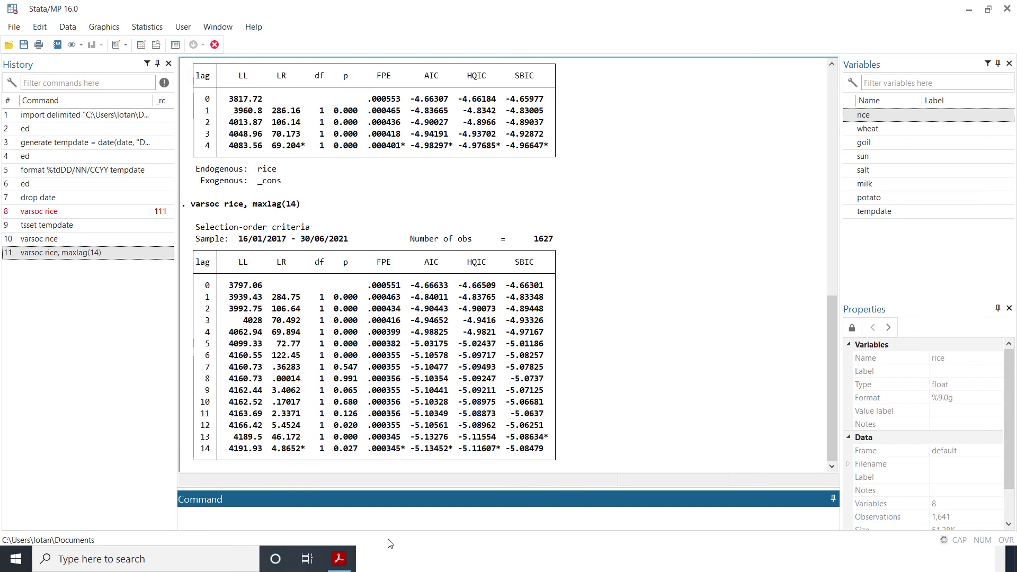